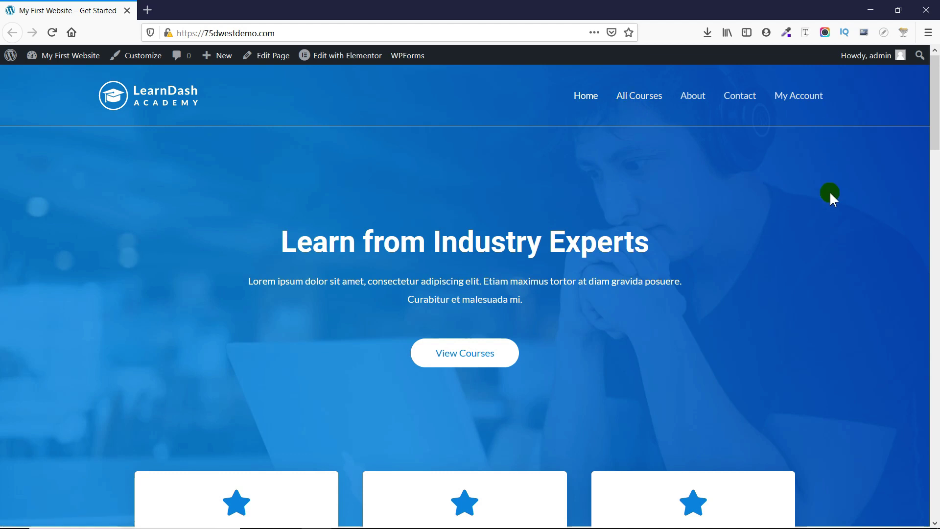
# - Go from the admin dashboard to Appearance > Menus to open the menu editor
pyautogui.moveTo(79, 62)
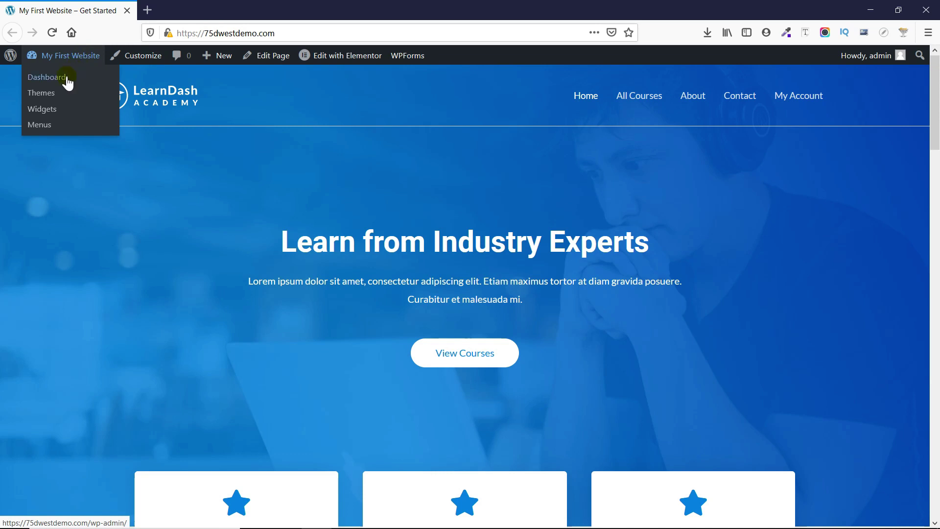
pyautogui.click(68, 83)
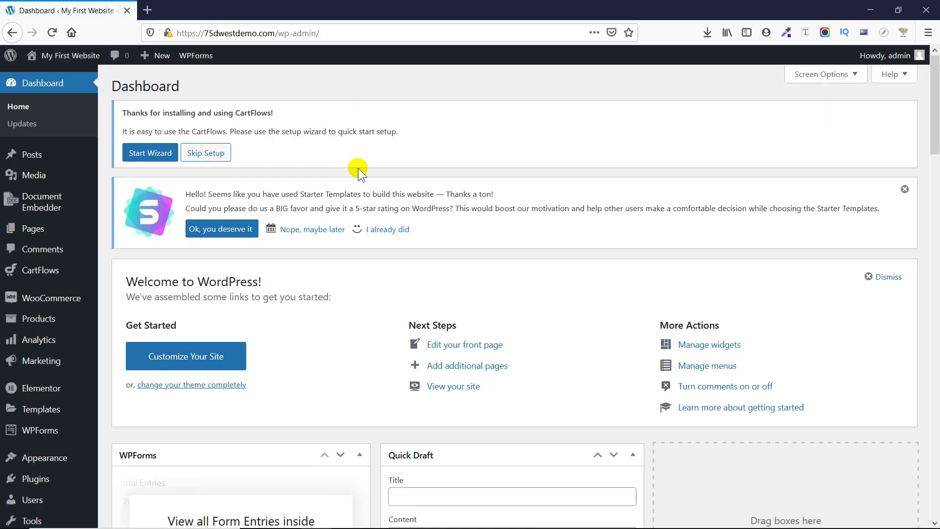
pyautogui.moveTo(81, 456)
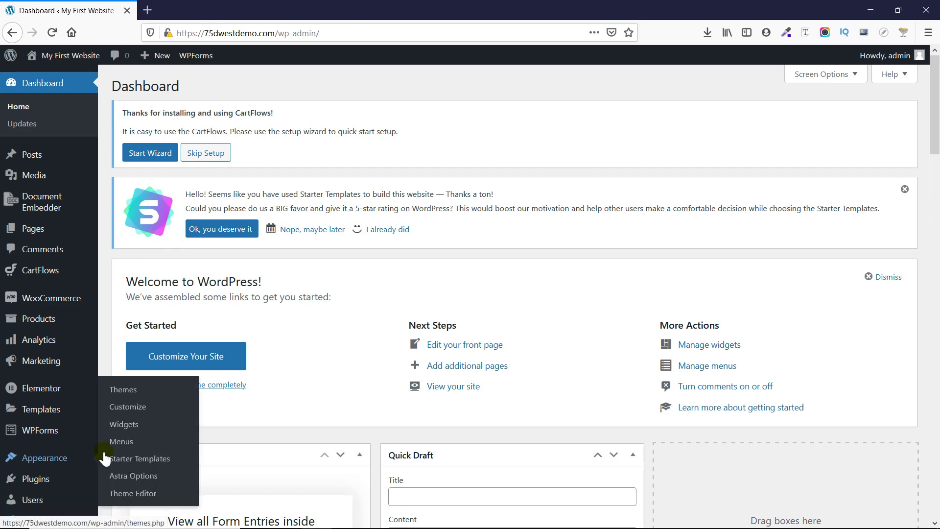
pyautogui.click(121, 442)
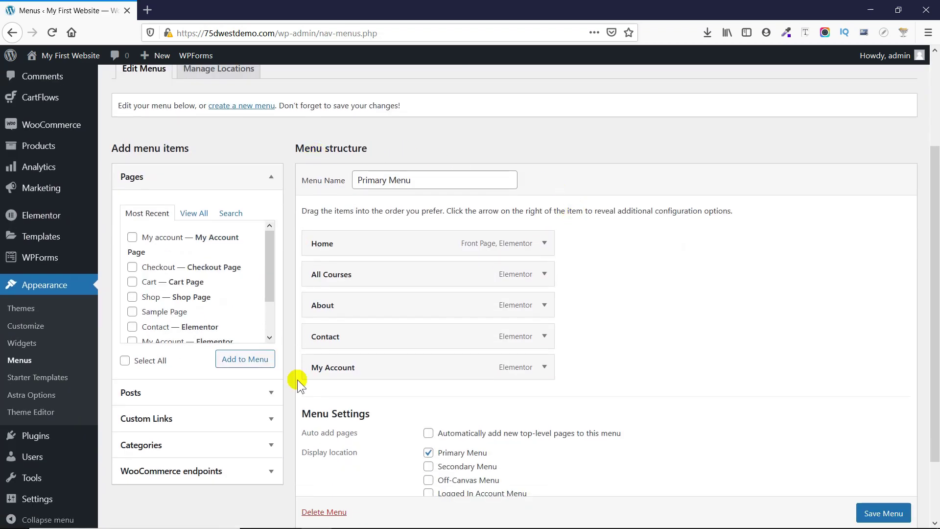
# - Review the Primary Menu's name and items, and switch the pages box to search
pyautogui.scroll(2, 556, 262)
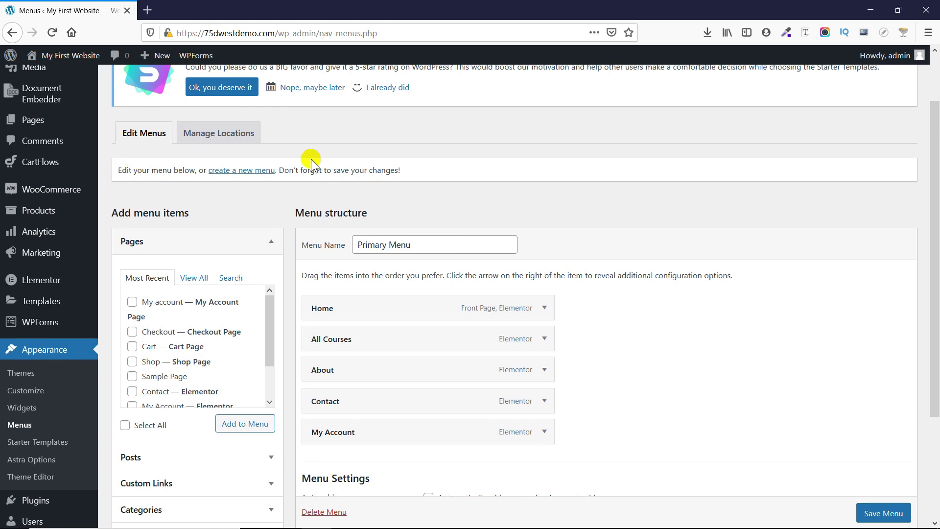
pyautogui.scroll(-4, 310, 158)
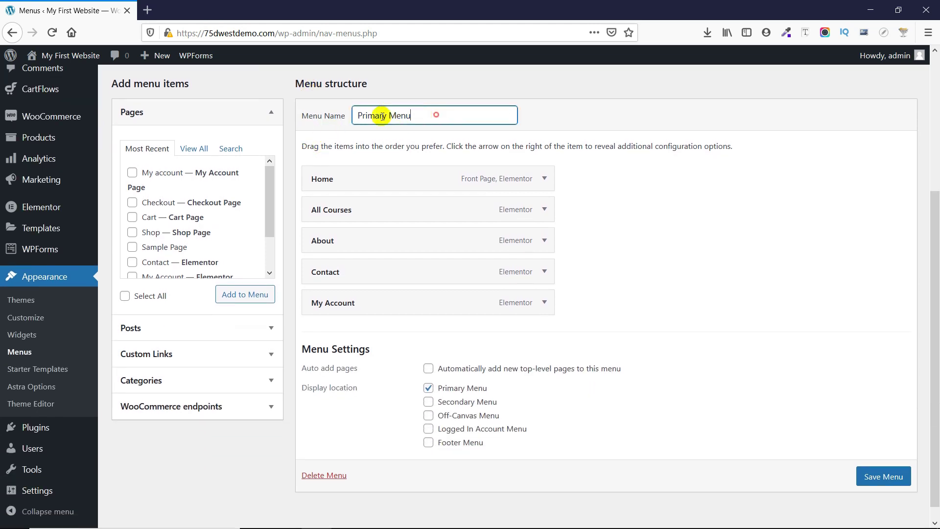
pyautogui.moveTo(426, 115); pyautogui.dragTo(332, 116)
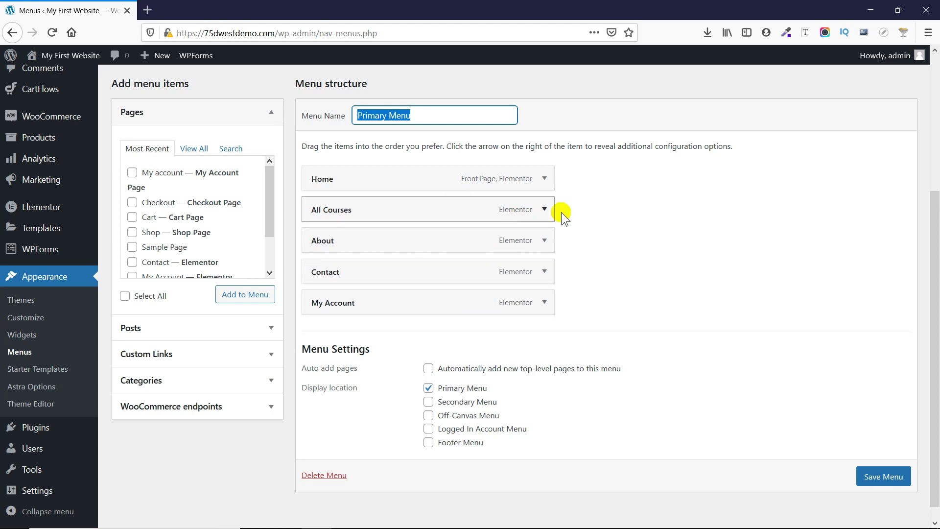
pyautogui.click(595, 223)
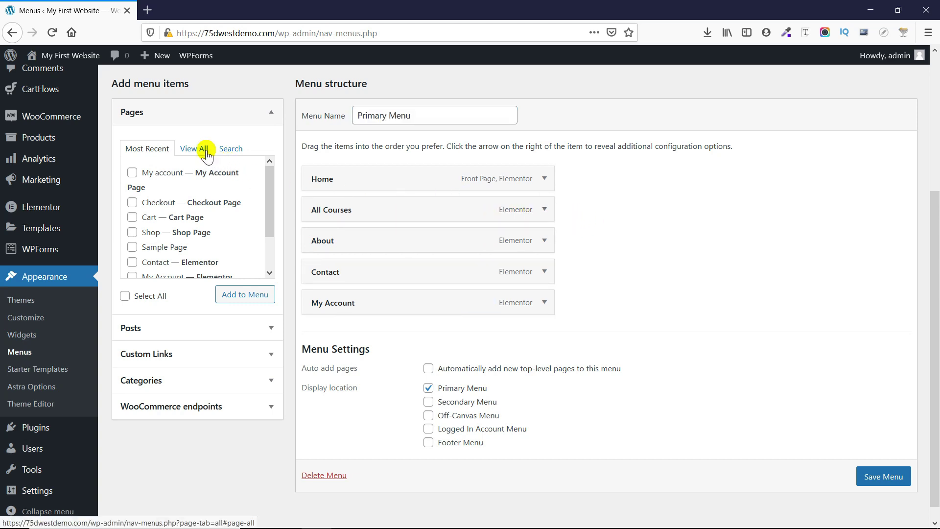
pyautogui.click(230, 149)
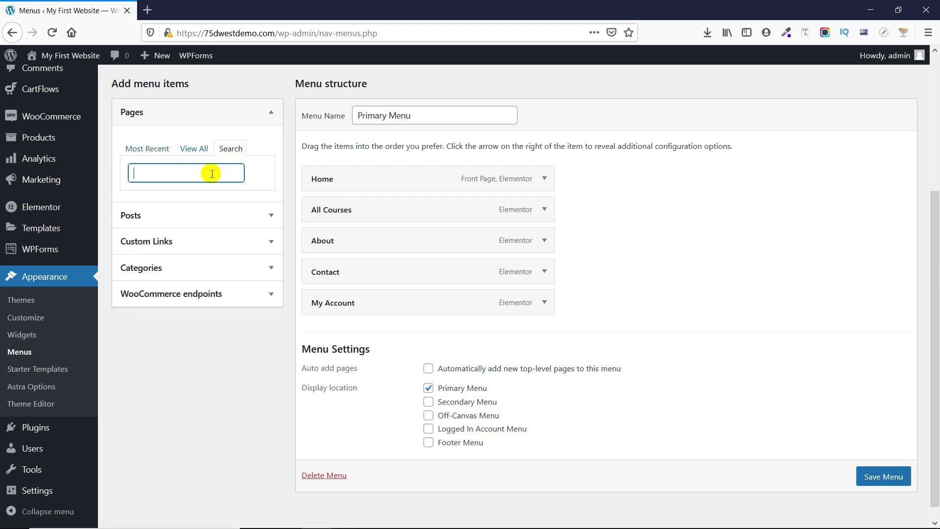
# - Add the Cart page from Pages > View All to the Primary Menu and save it
pyautogui.click(196, 149)
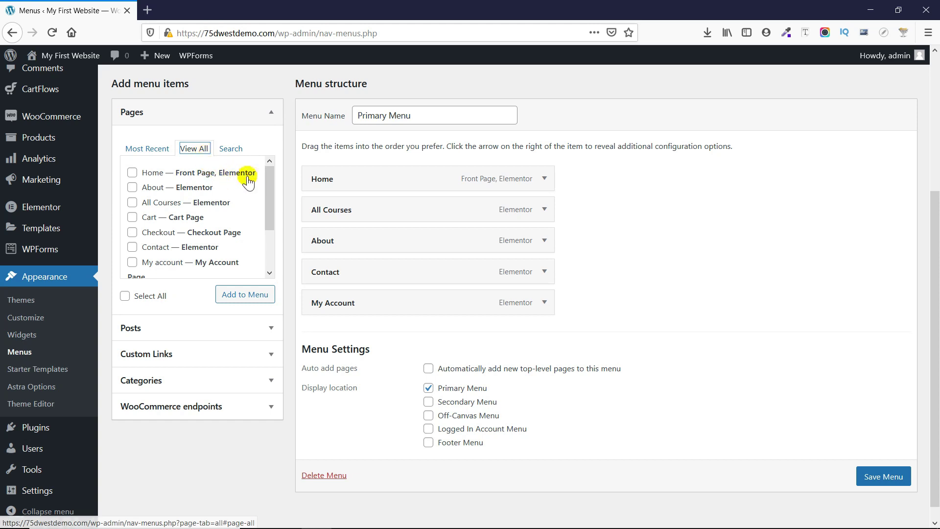
pyautogui.moveTo(268, 181)
pyautogui.mouseDown()
pyautogui.moveTo(269, 223)
pyautogui.moveTo(269, 176)
pyautogui.mouseUp()
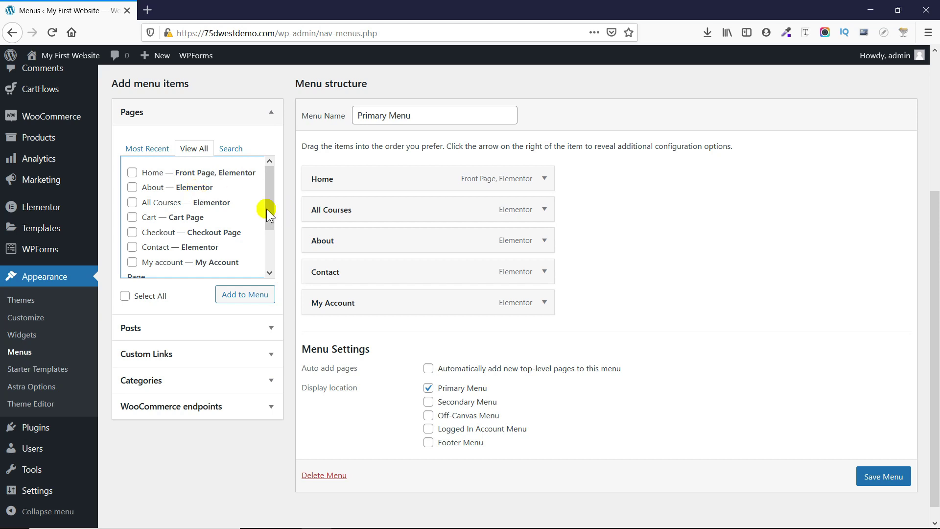
pyautogui.click(132, 218)
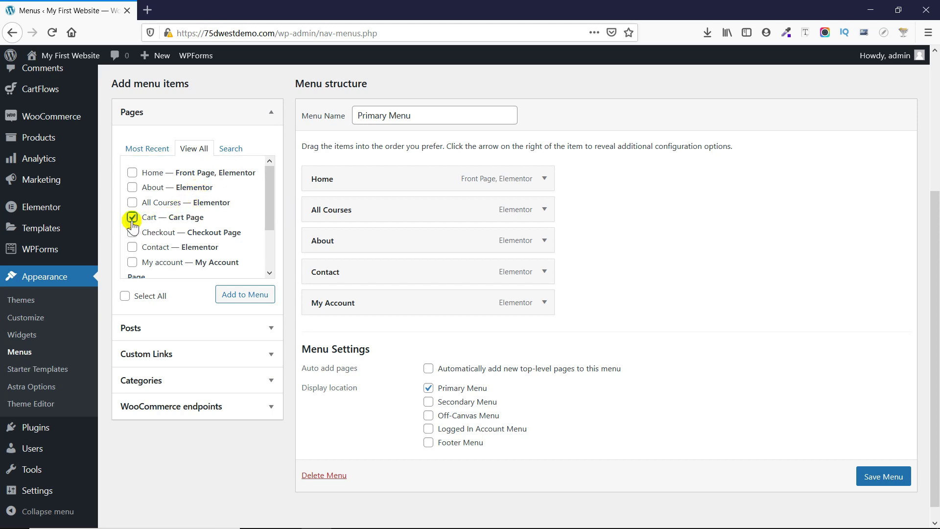
pyautogui.click(249, 295)
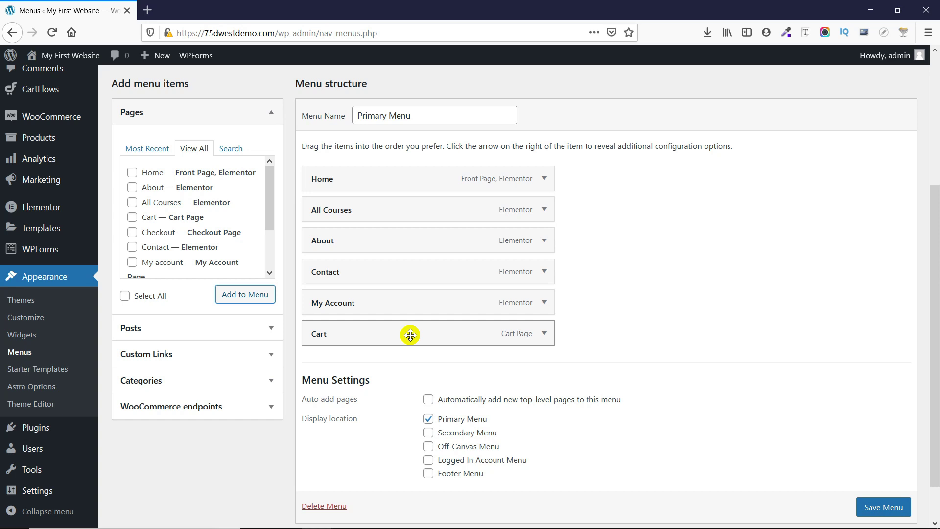
pyautogui.scroll(-1, 884, 473)
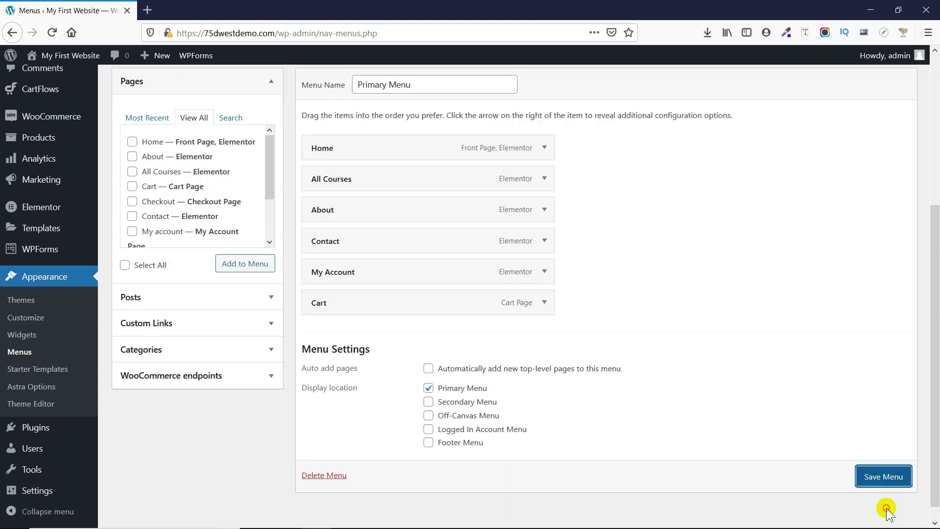
pyautogui.click(882, 478)
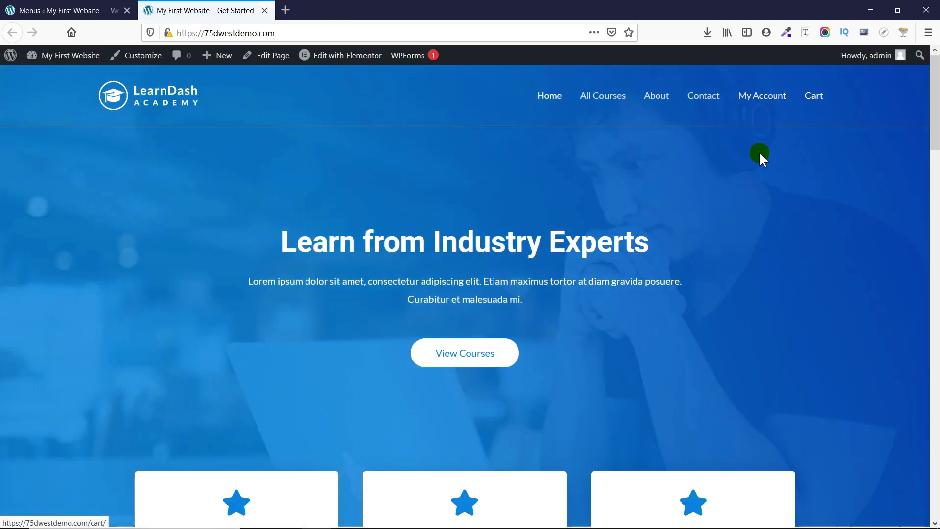
# - Remove the All Courses item from the Primary Menu
pyautogui.click(21, 6)
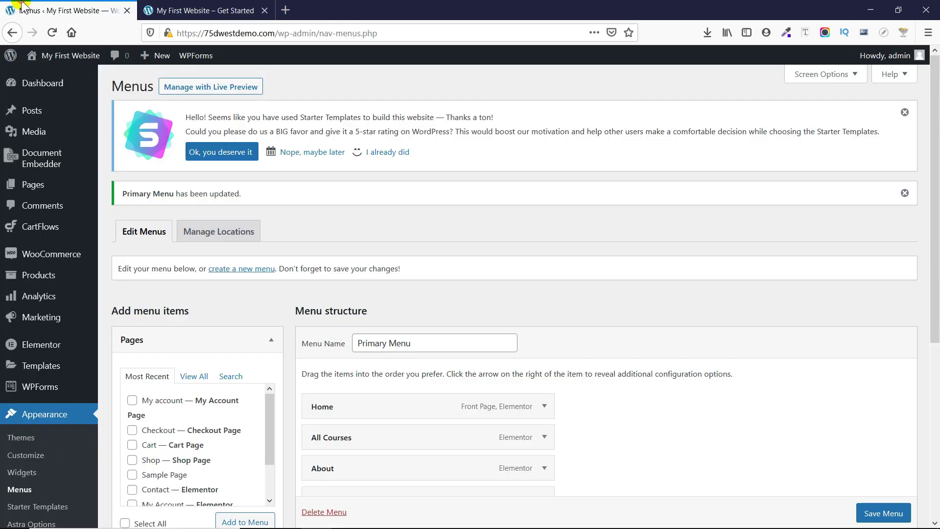
pyautogui.scroll(-5, 457, 273)
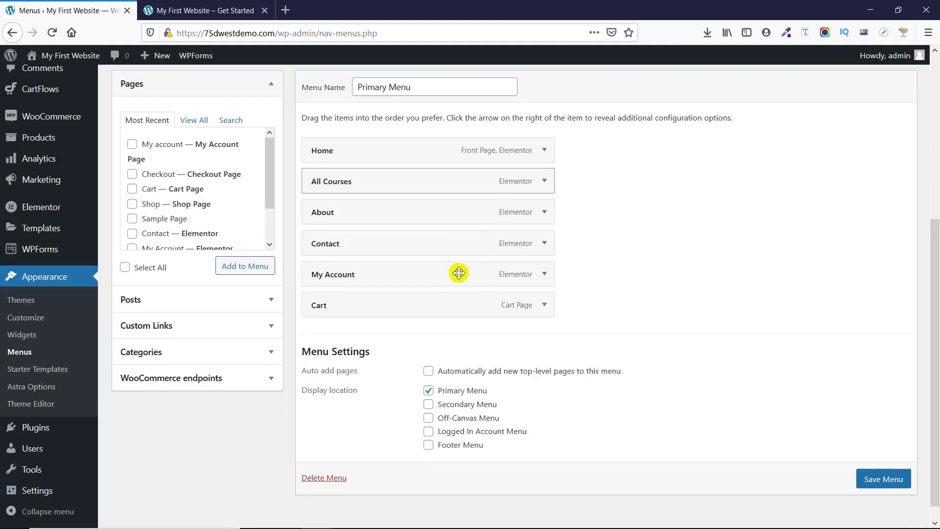
pyautogui.click(545, 179)
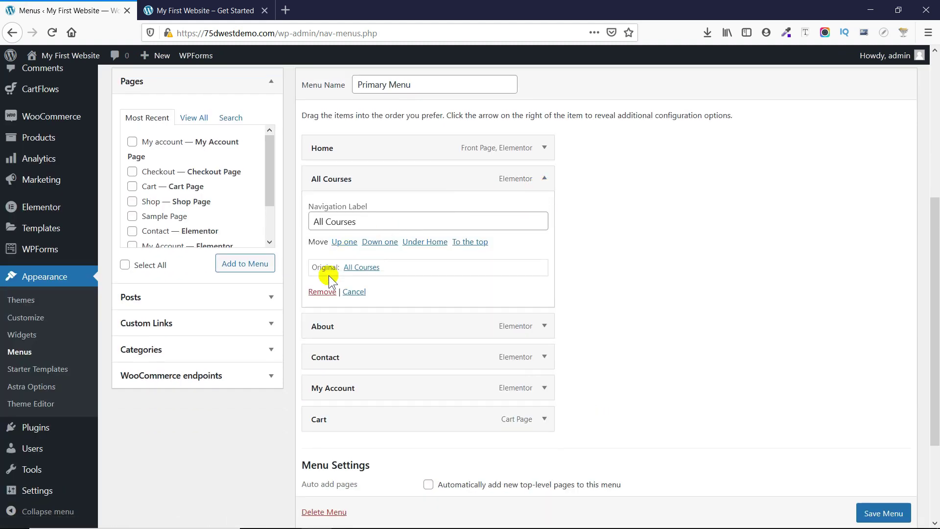
pyautogui.click(322, 290)
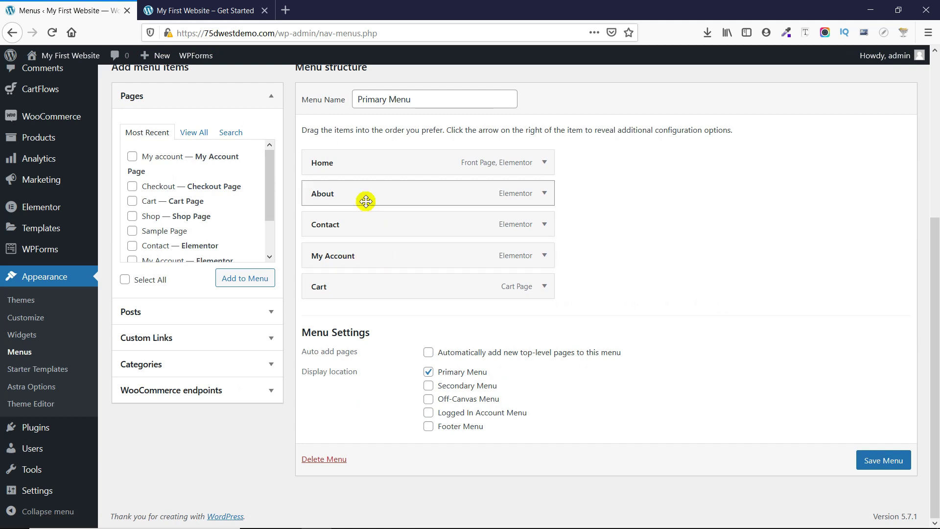
pyautogui.click(248, 312)
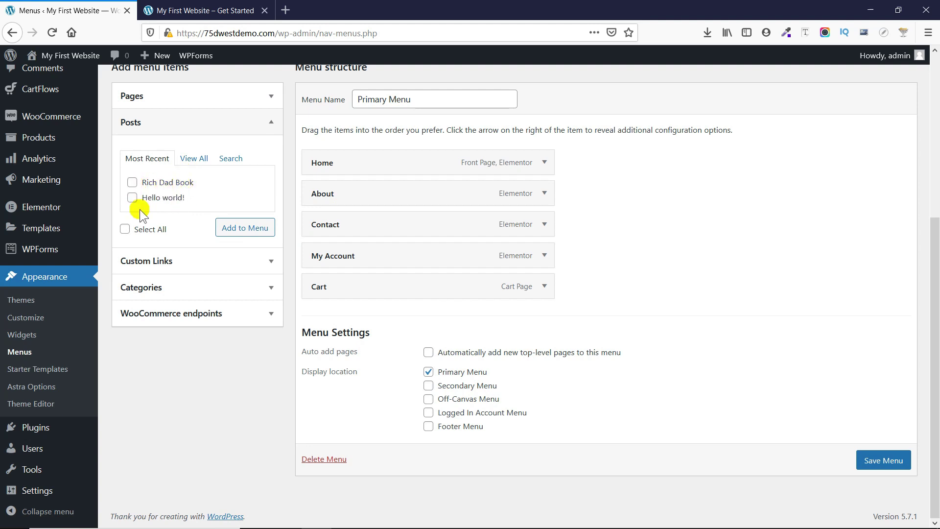
pyautogui.click(224, 261)
pyautogui.click(226, 191)
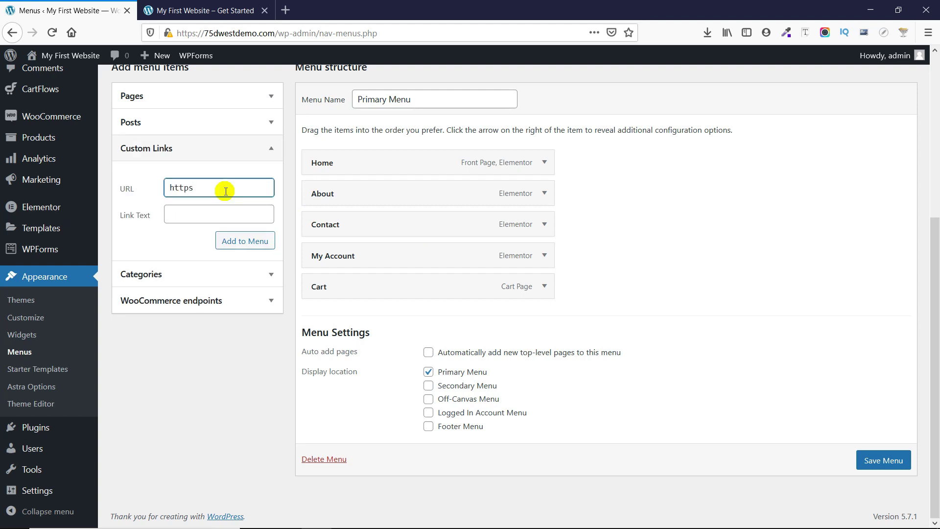
pyautogui.click(245, 216)
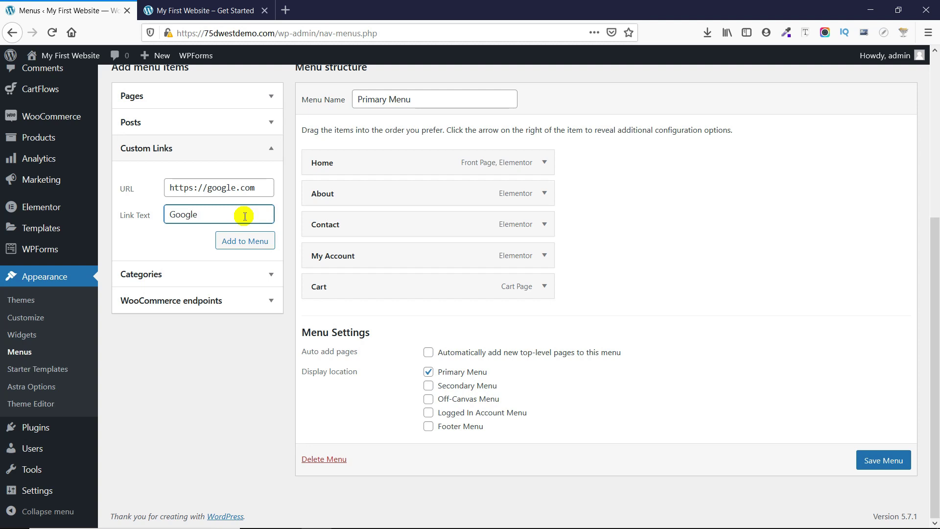
pyautogui.write('Google Site')
pyautogui.click(247, 243)
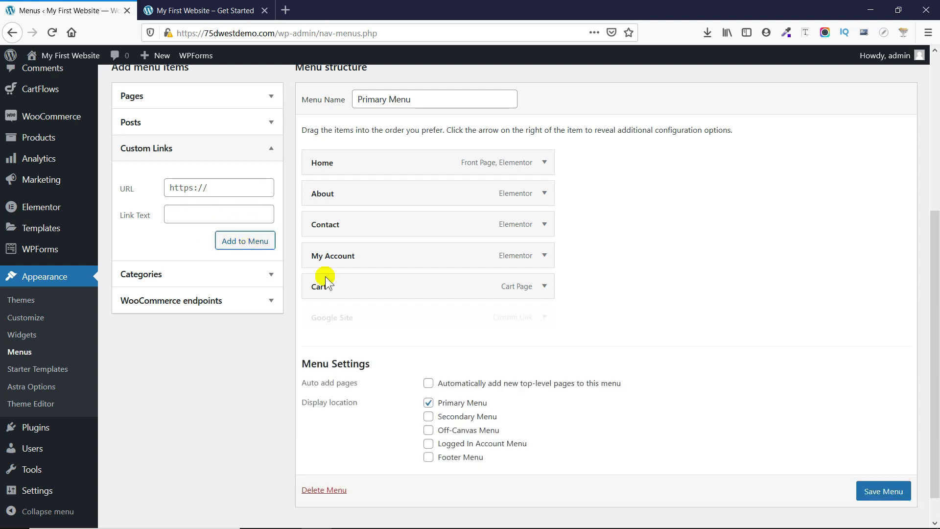
pyautogui.click(269, 273)
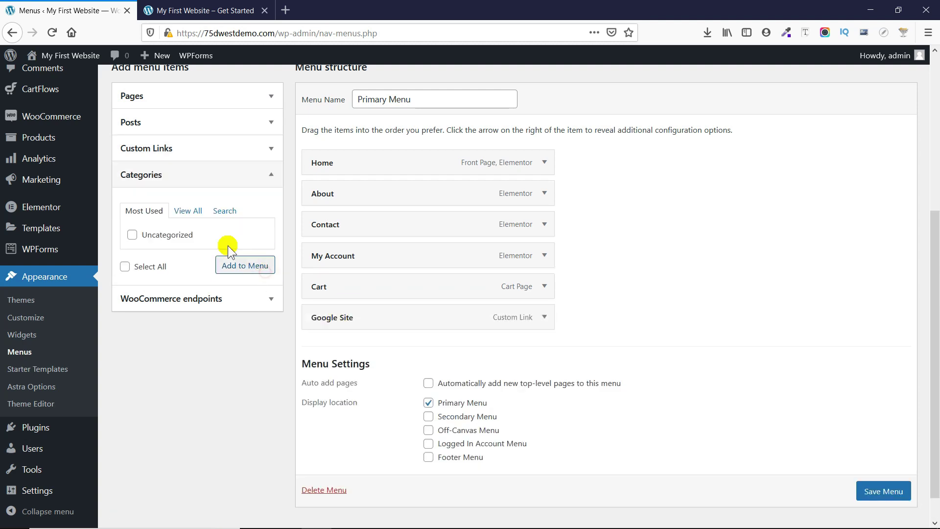
pyautogui.click(252, 299)
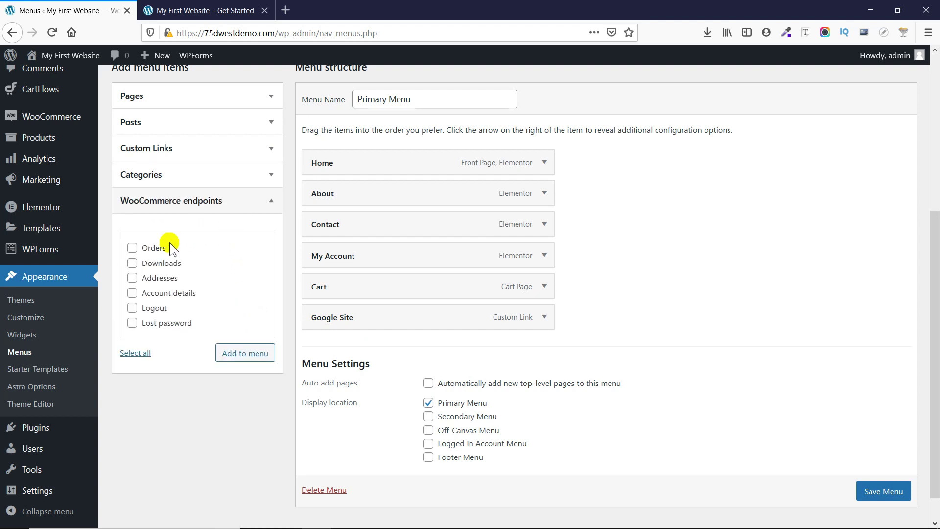
# - Save the Primary Menu, reload the live site and follow the Google Site link
pyautogui.click(256, 94)
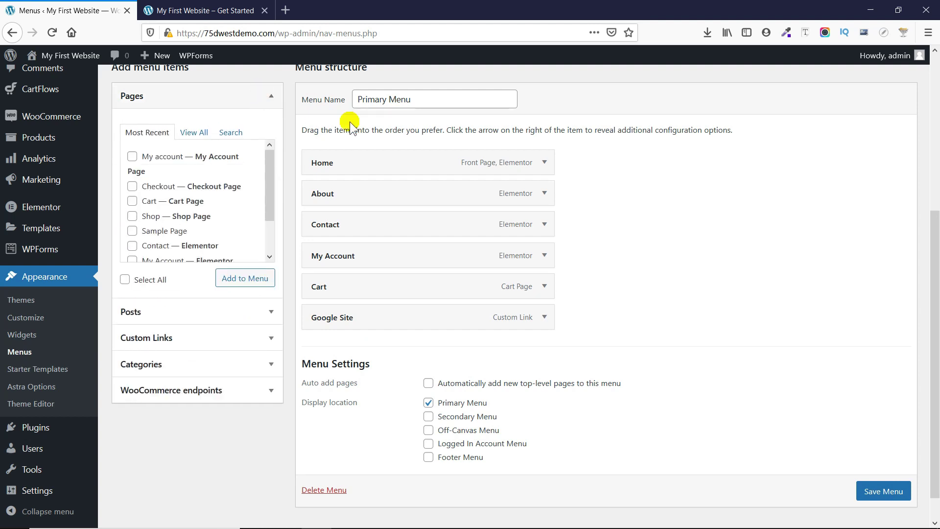
pyautogui.click(888, 491)
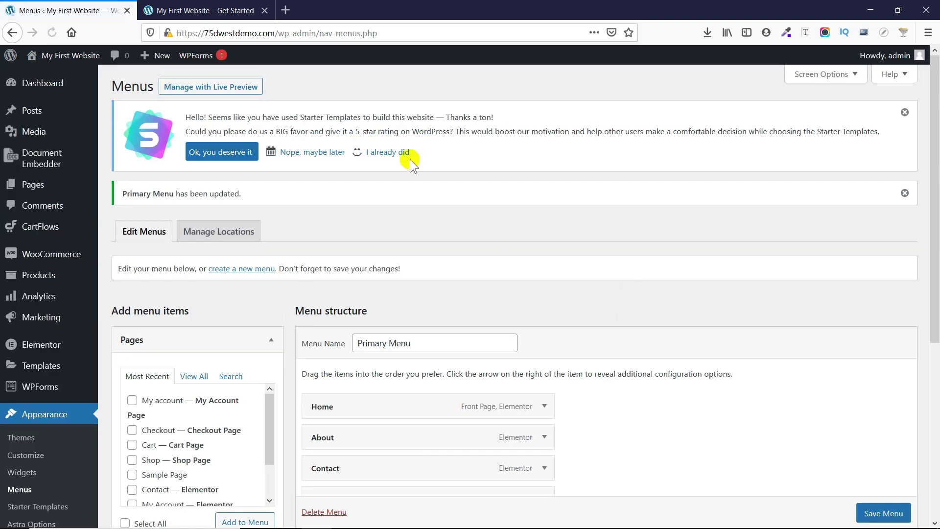
pyautogui.click(232, 7)
pyautogui.click(52, 32)
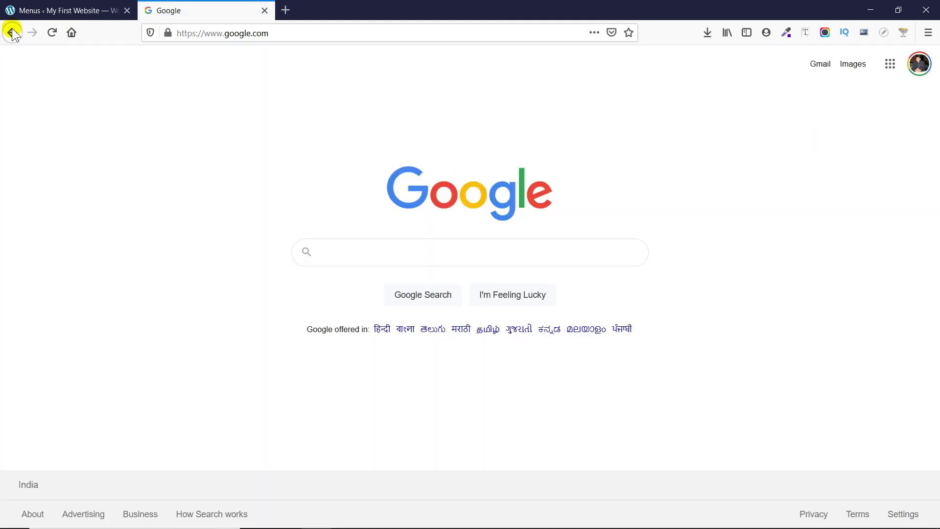
pyautogui.click(12, 32)
# - Move Contact above About and Cart above My Account, then save the menu
pyautogui.click(46, 7)
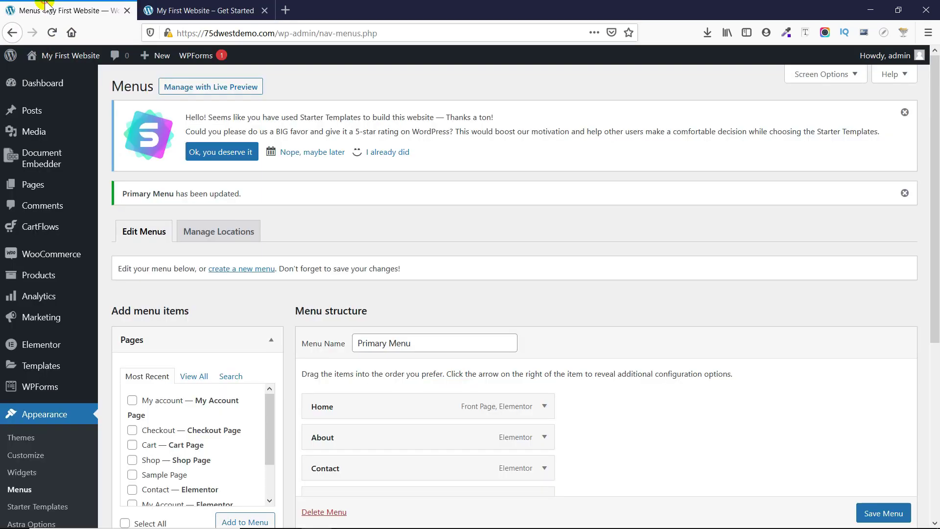
pyautogui.scroll(-4, 421, 298)
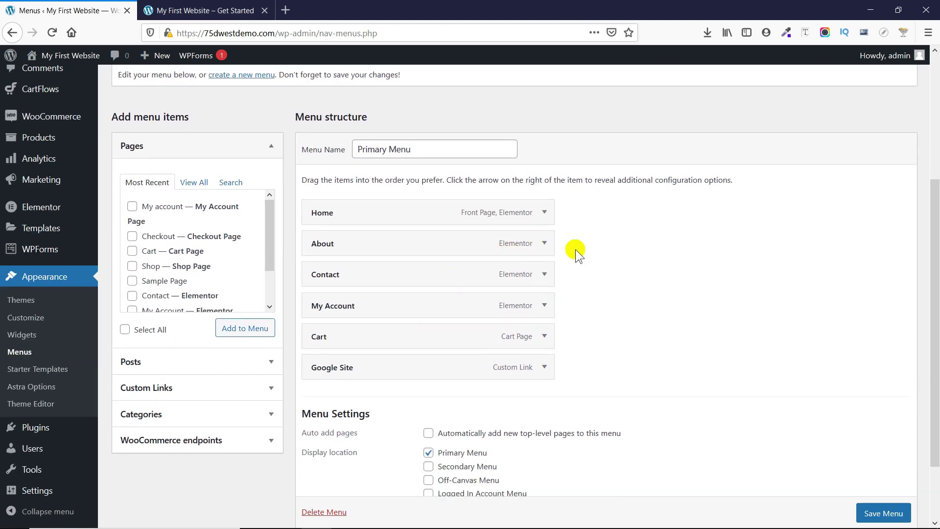
pyautogui.click(544, 243)
pyautogui.moveTo(380, 286); pyautogui.dragTo(294, 286)
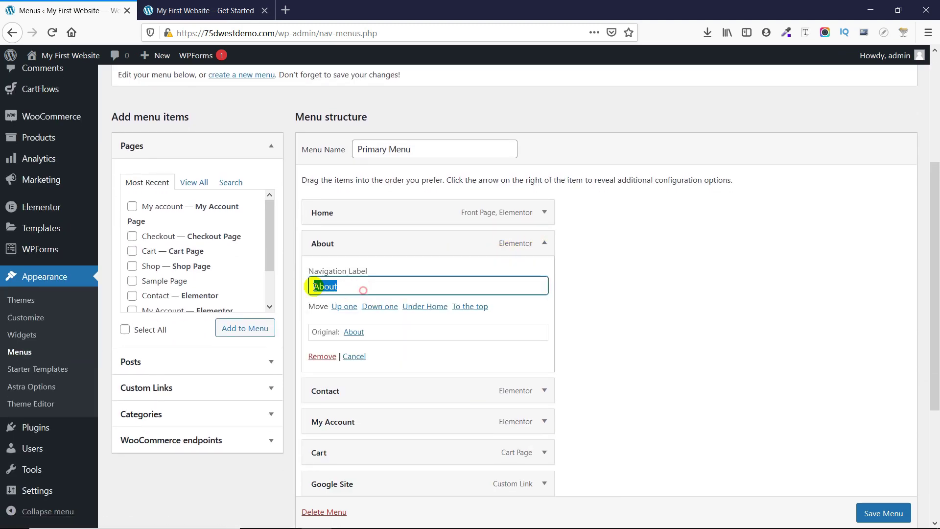
pyautogui.click(551, 245)
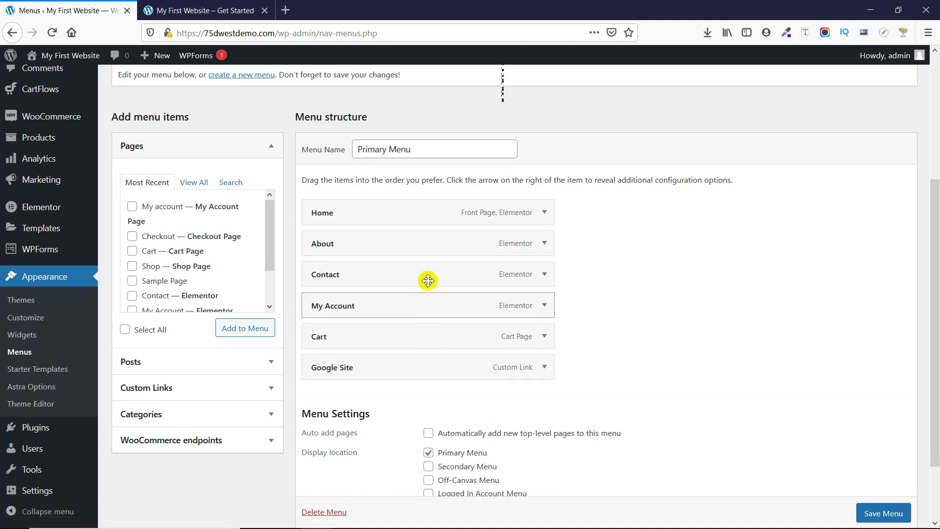
pyautogui.moveTo(428, 275); pyautogui.dragTo(428, 241)
pyautogui.moveTo(417, 336); pyautogui.dragTo(422, 308)
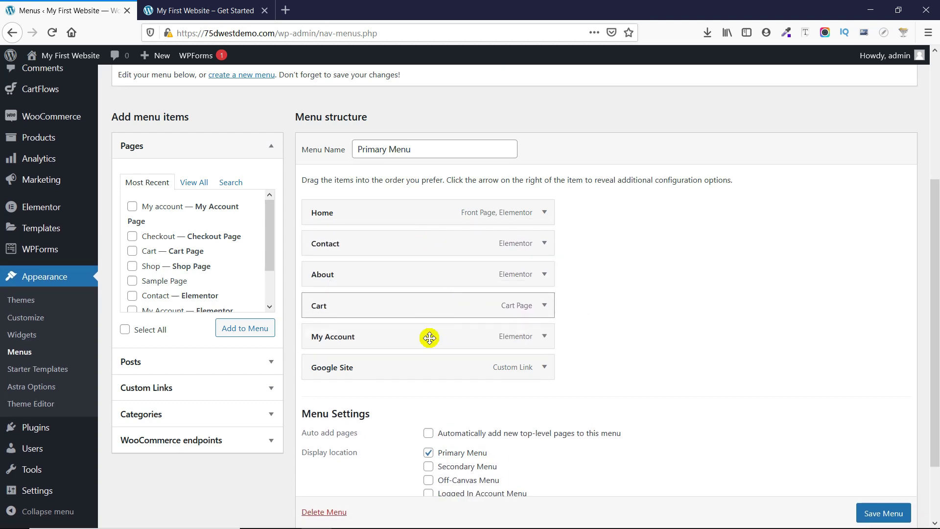
pyautogui.click(874, 513)
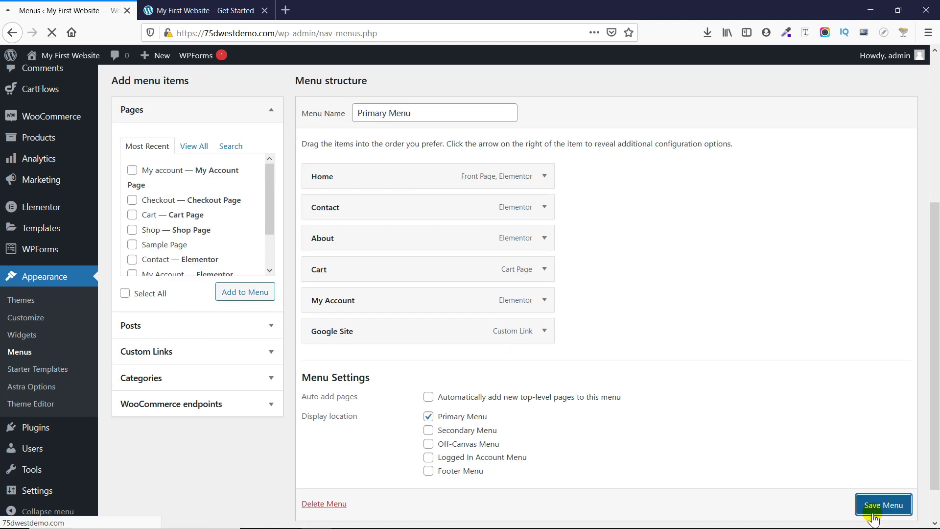
# - Reload the live site to check the new menu order, then return to Menus
pyautogui.click(192, 8)
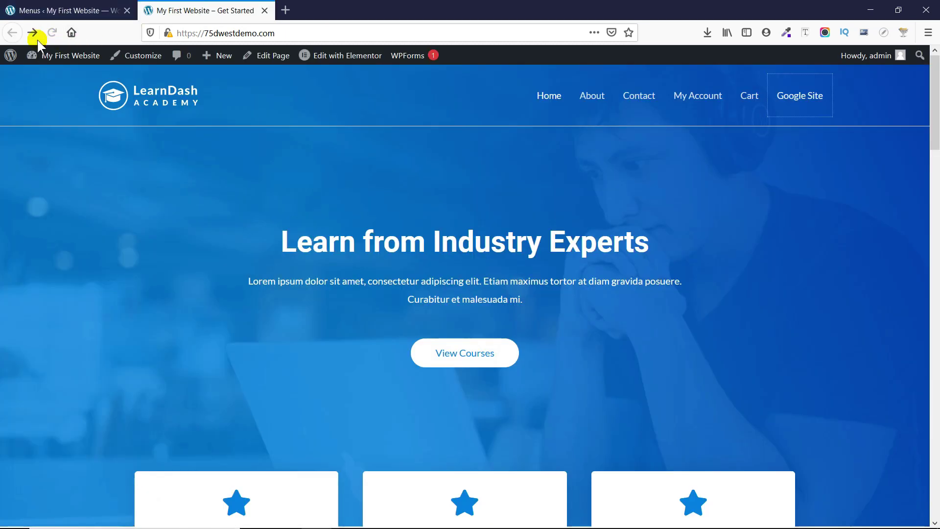
pyautogui.click(50, 33)
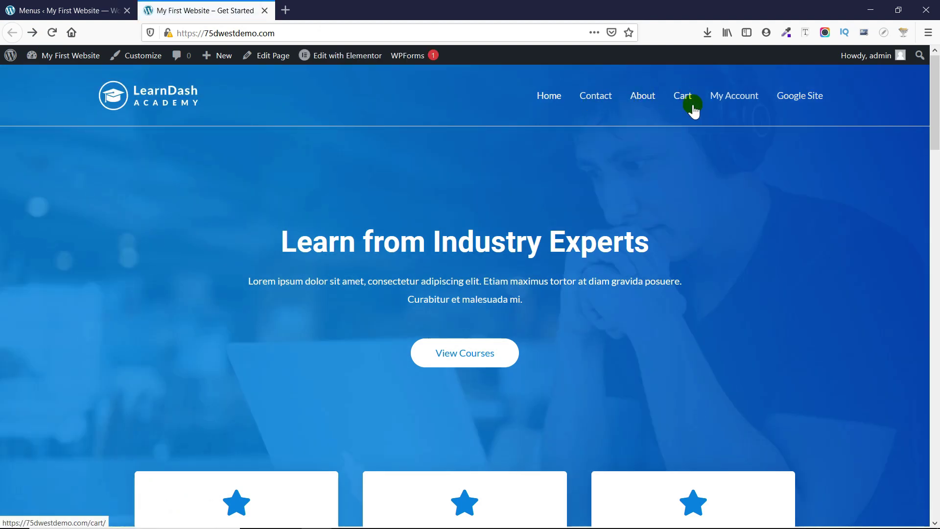
pyautogui.click(69, 11)
# - Nest Cart and My Account under About as sub items and save the menu
pyautogui.scroll(-3, 492, 280)
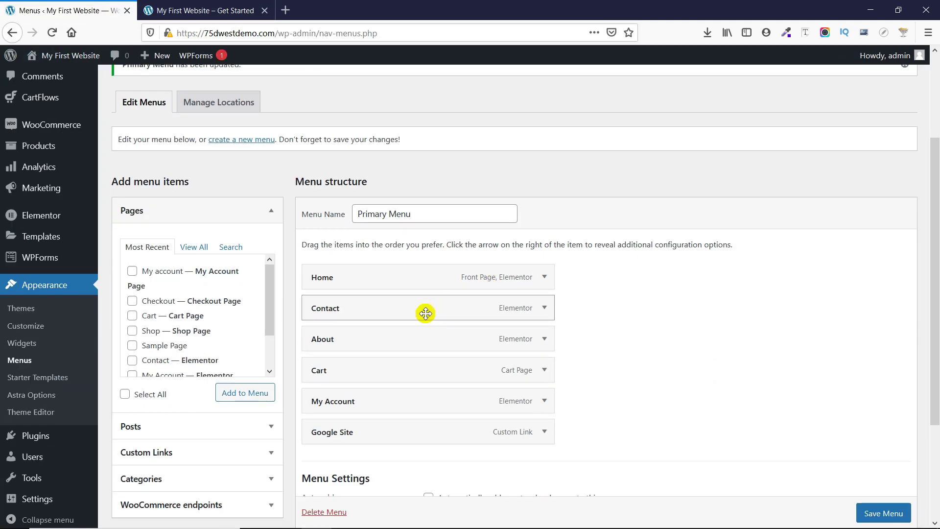
pyautogui.moveTo(422, 363); pyautogui.dragTo(450, 398)
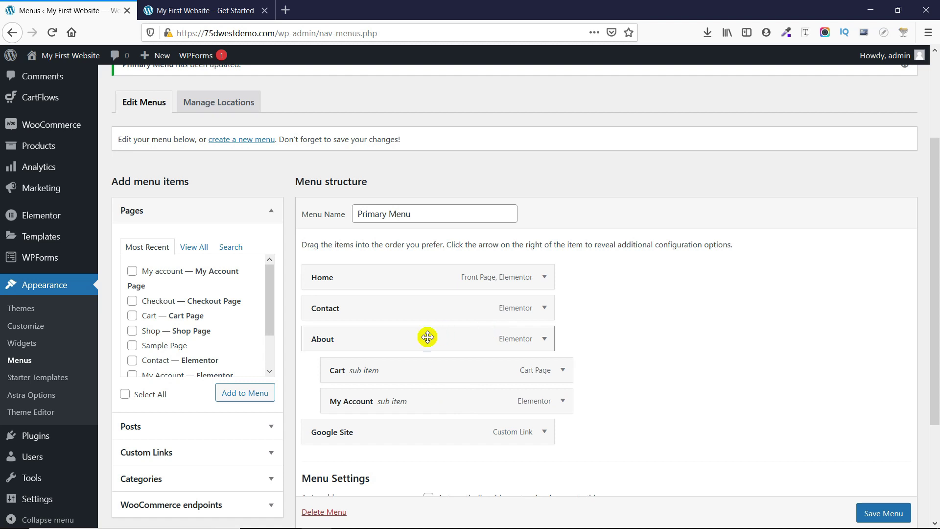
pyautogui.scroll(-2, 431, 342)
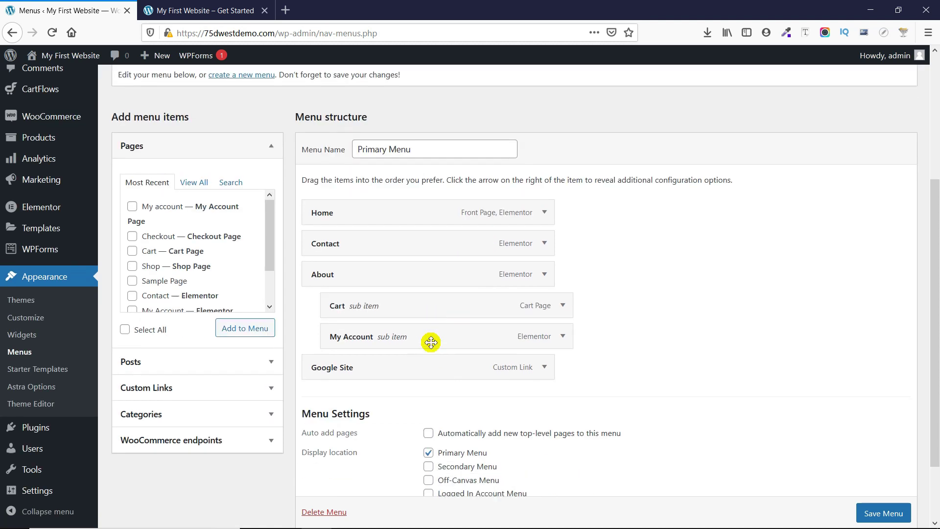
pyautogui.click(883, 512)
pyautogui.scroll(-1, 884, 515)
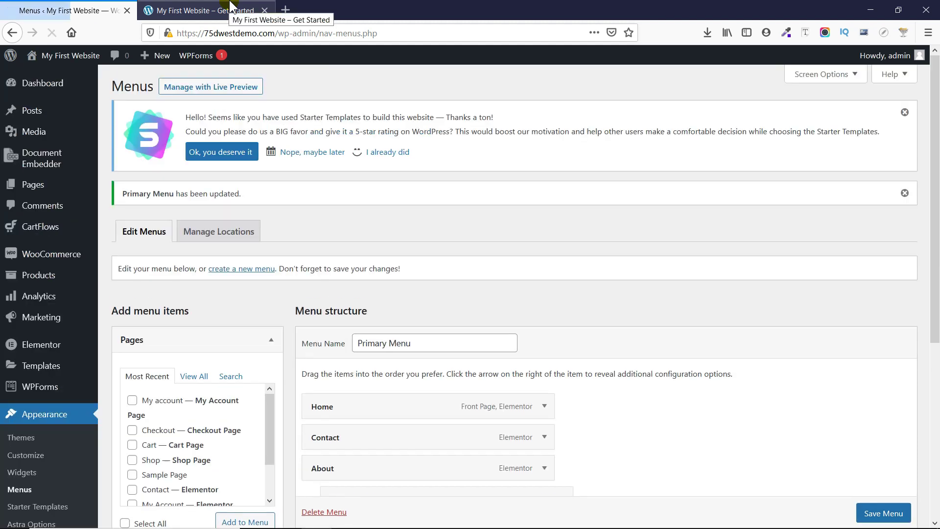
# - Reload the live site and check that About shows a Cart and My Account dropdown
pyautogui.click(220, 10)
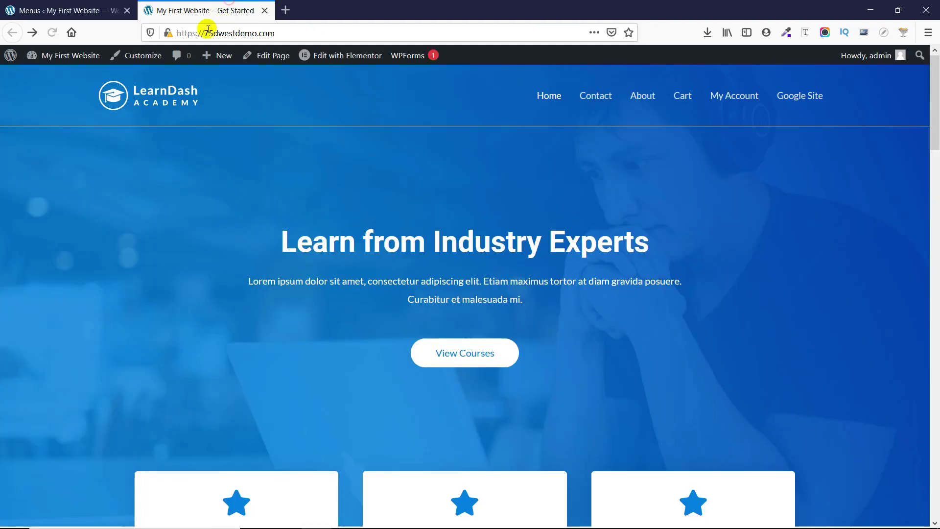
pyautogui.click(57, 32)
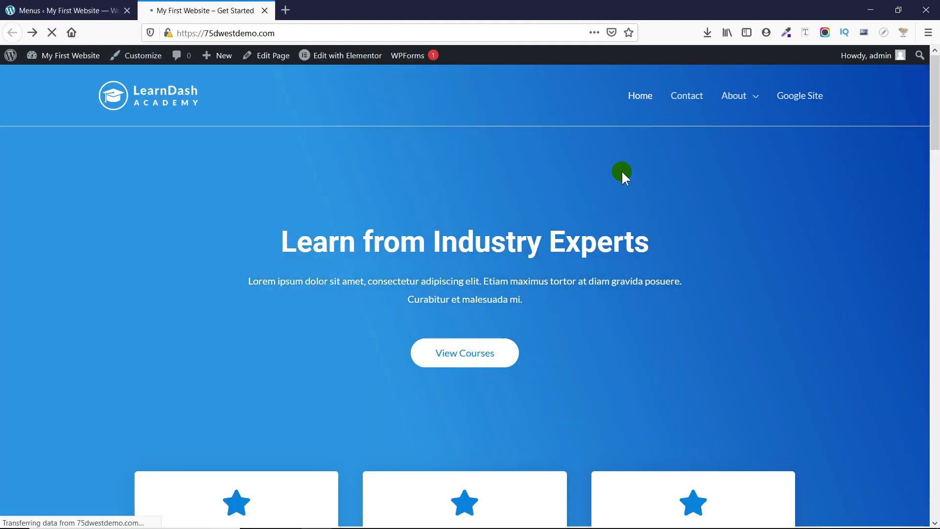
pyautogui.moveTo(745, 98)
pyautogui.hotkey('ctrl', 'a')
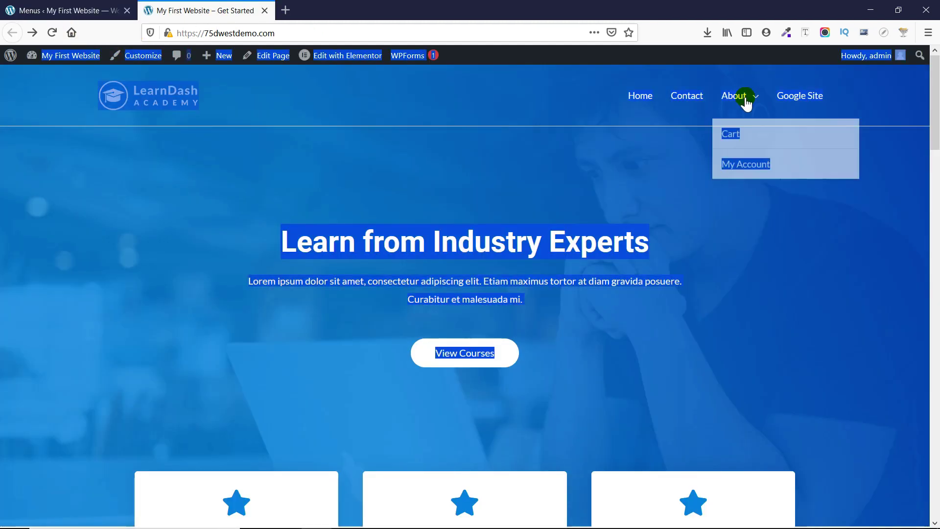